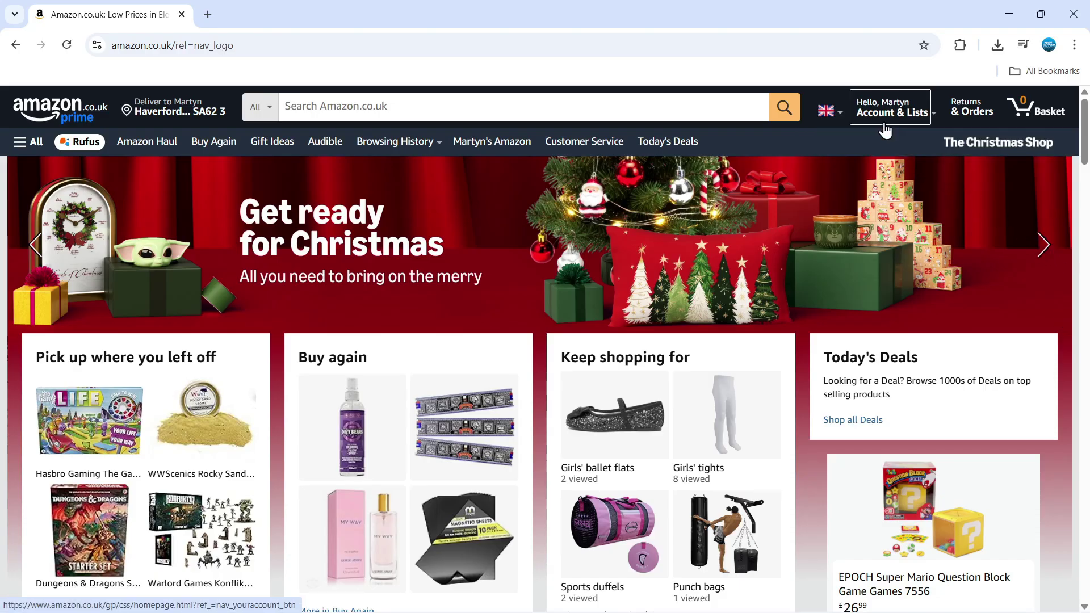
# Open Your Account from the Account & Lists menu and scroll down to Shopping programmes
pyautogui.moveTo(896, 116)
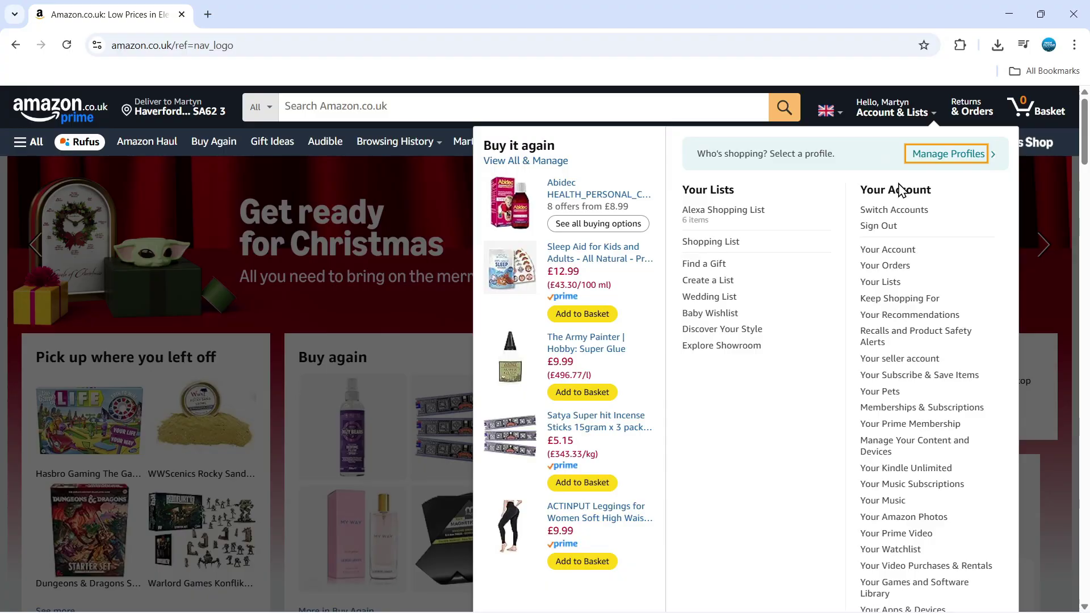
pyautogui.click(891, 254)
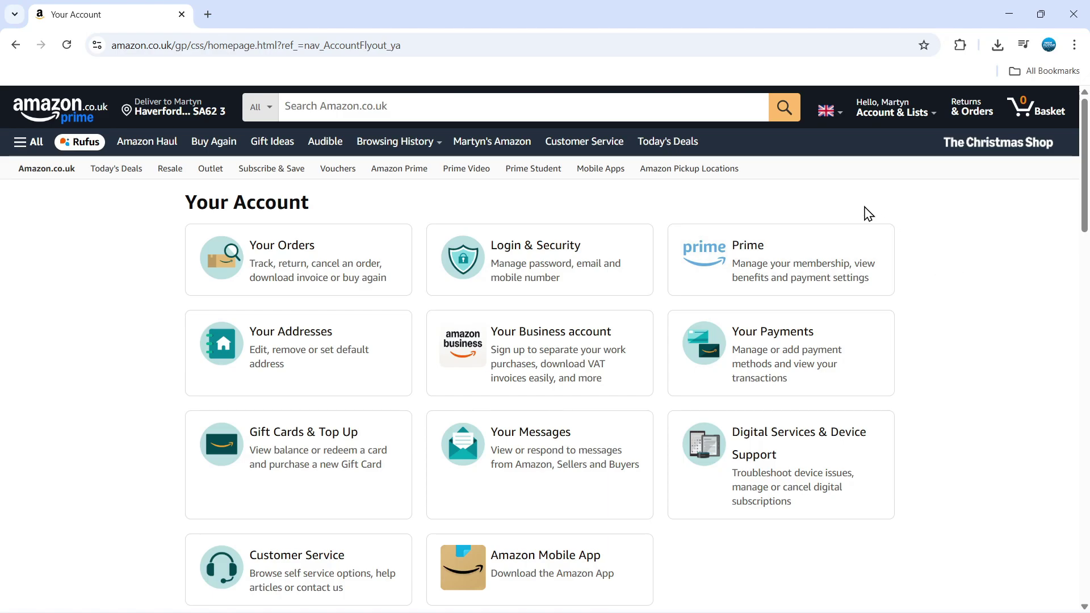
pyautogui.scroll(-1, 843, 260)
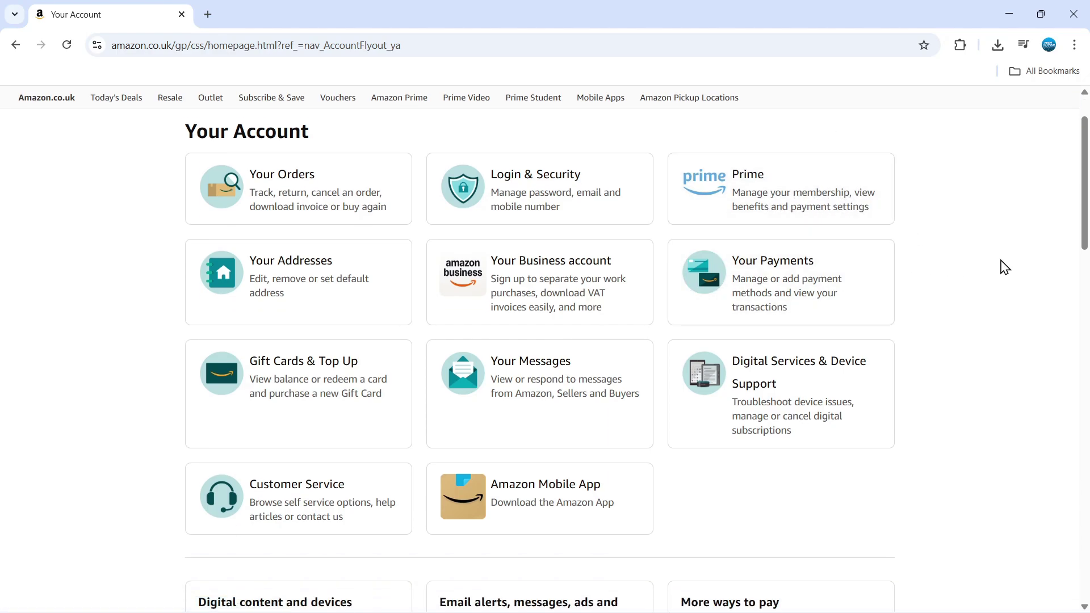
pyautogui.scroll(-10, 1022, 260)
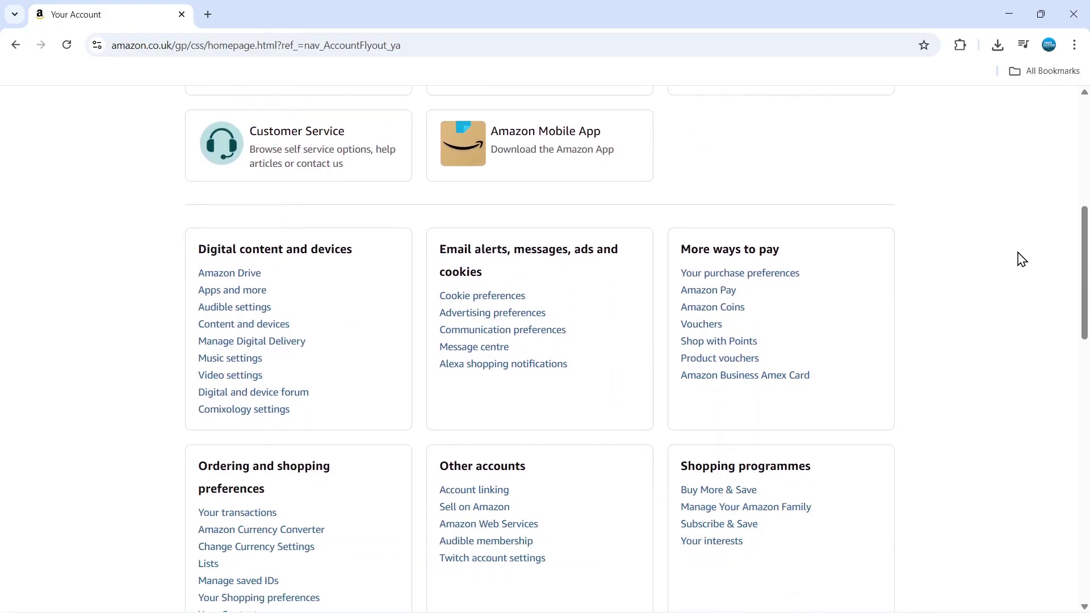
pyautogui.moveTo(686, 250); pyautogui.dragTo(821, 262)
pyautogui.click(822, 261)
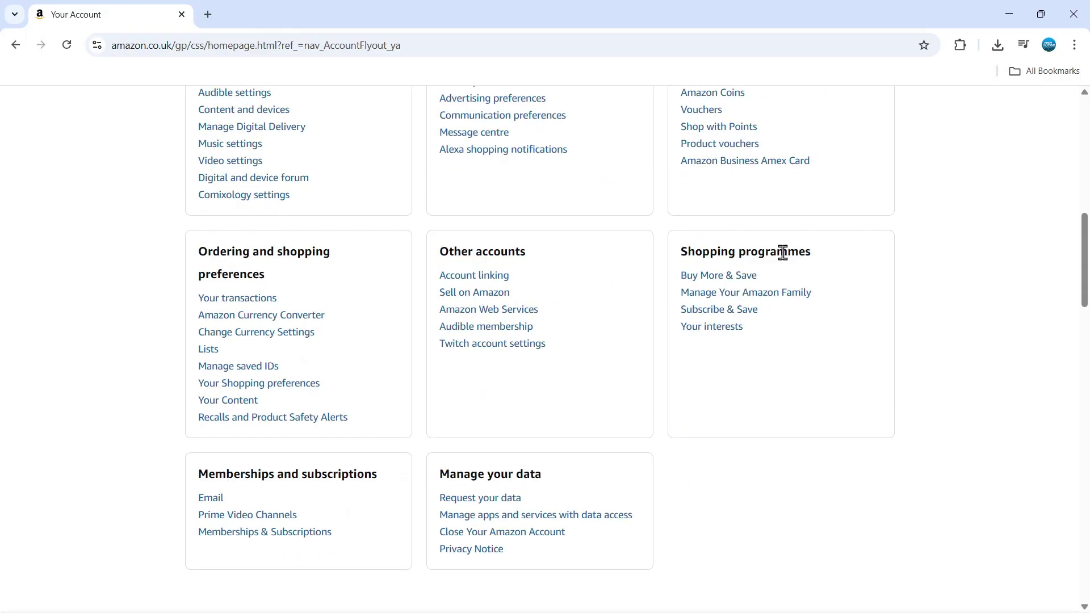
# Open Manage Your Amazon Family and read the note on family sharing limits
pyautogui.click(793, 300)
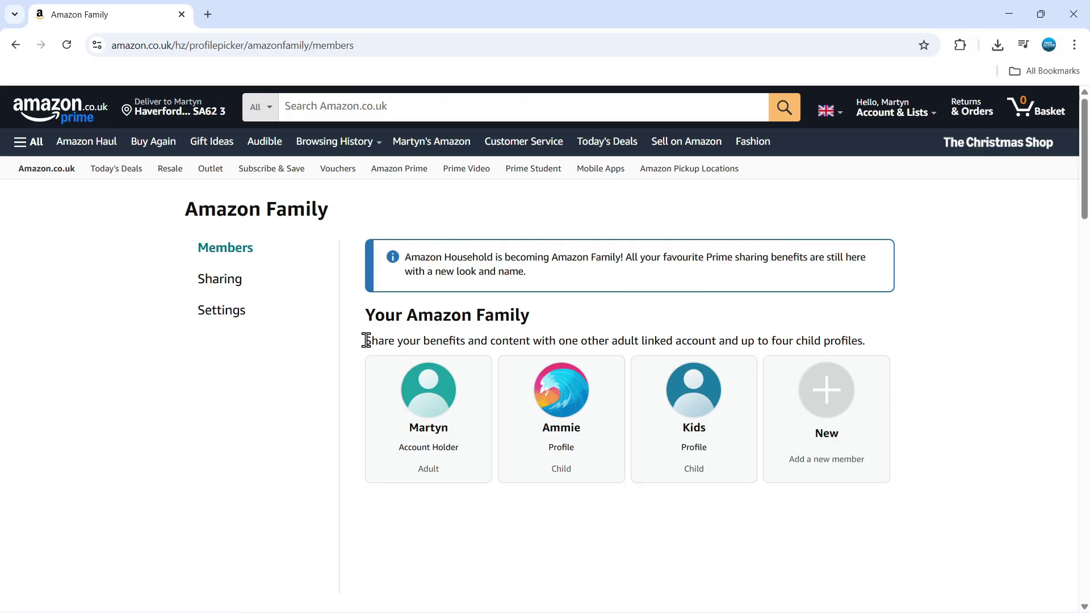
pyautogui.moveTo(366, 340); pyautogui.dragTo(820, 338)
pyautogui.click(849, 339)
pyautogui.tripleClick(860, 339)
pyautogui.click(934, 339)
# Add a new member as an adult, choosing to link their separate account
pyautogui.click(860, 403)
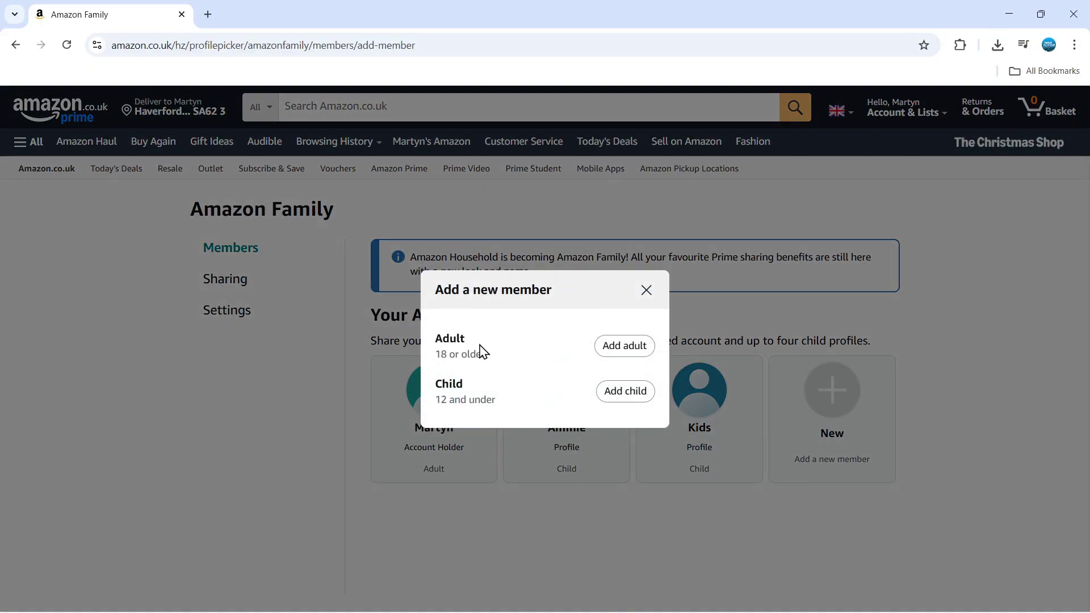
pyautogui.tripleClick(440, 384)
pyautogui.click(446, 397)
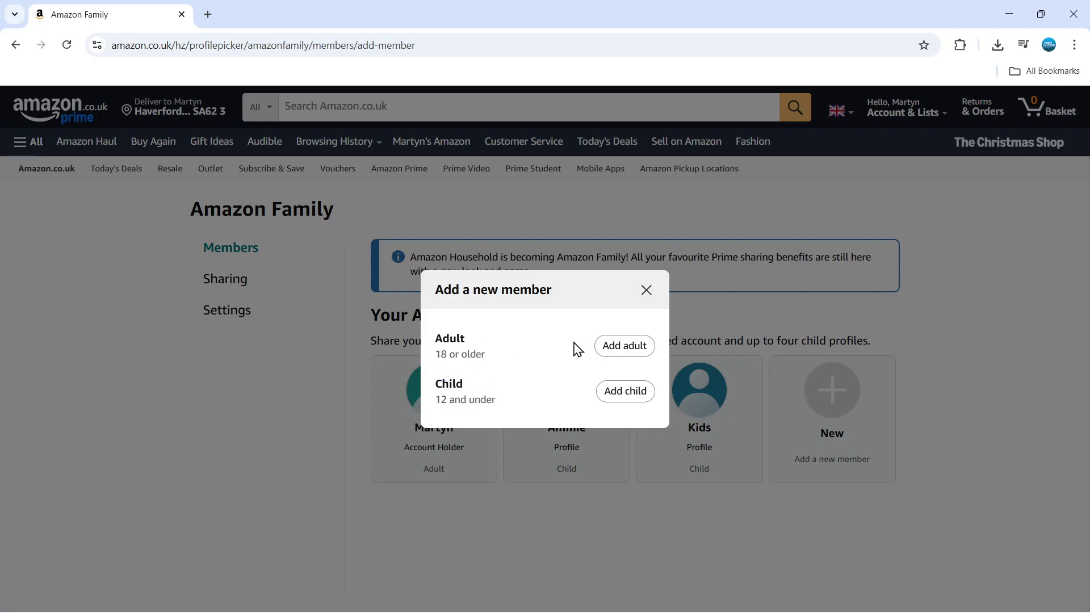
pyautogui.click(632, 356)
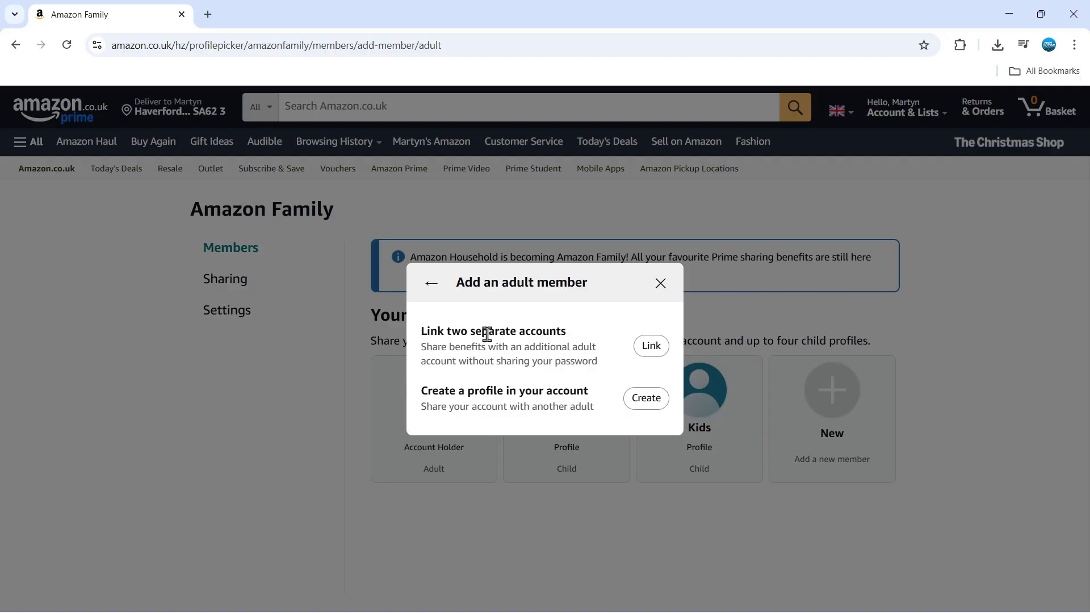
pyautogui.moveTo(423, 331); pyautogui.dragTo(554, 347)
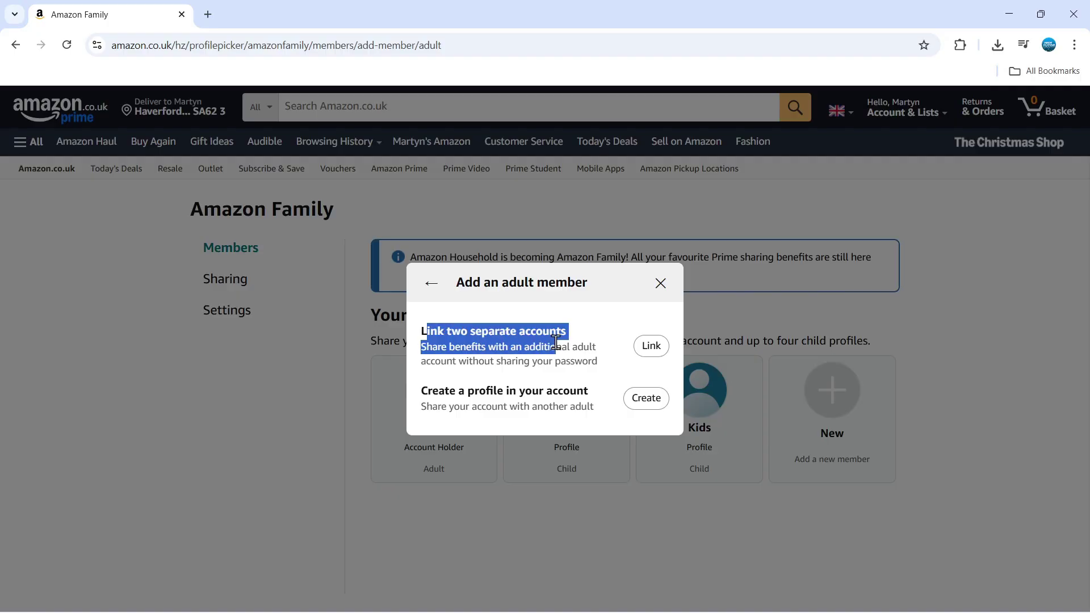
pyautogui.click(514, 349)
pyautogui.moveTo(427, 356); pyautogui.dragTo(592, 370)
pyautogui.click(589, 377)
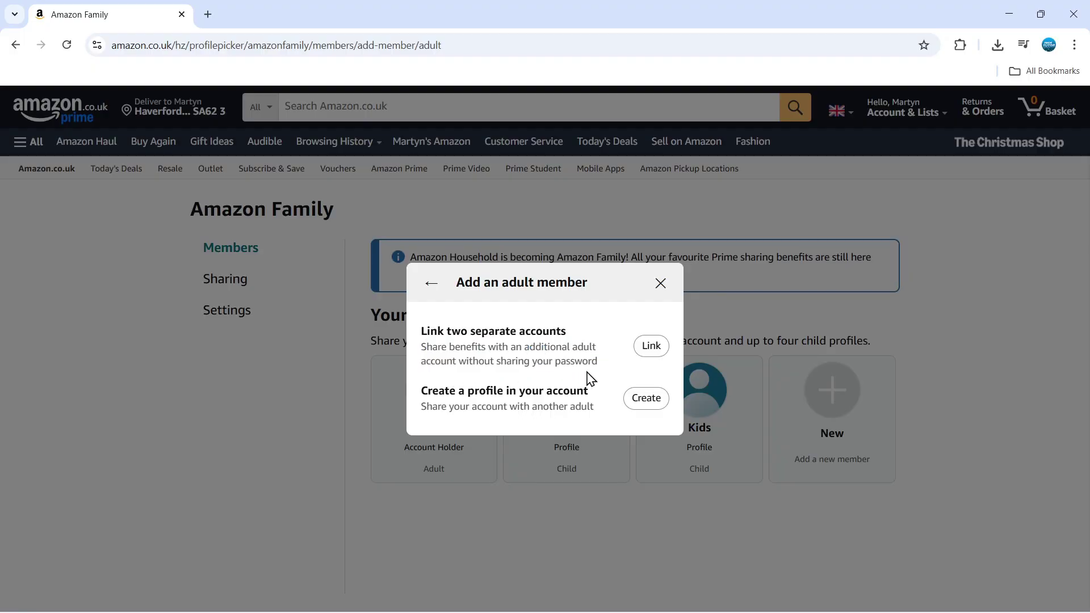
pyautogui.click(650, 356)
# Enter the invitee's name and paste their e-mail address into the invitation form
pyautogui.scroll(-2, 647, 346)
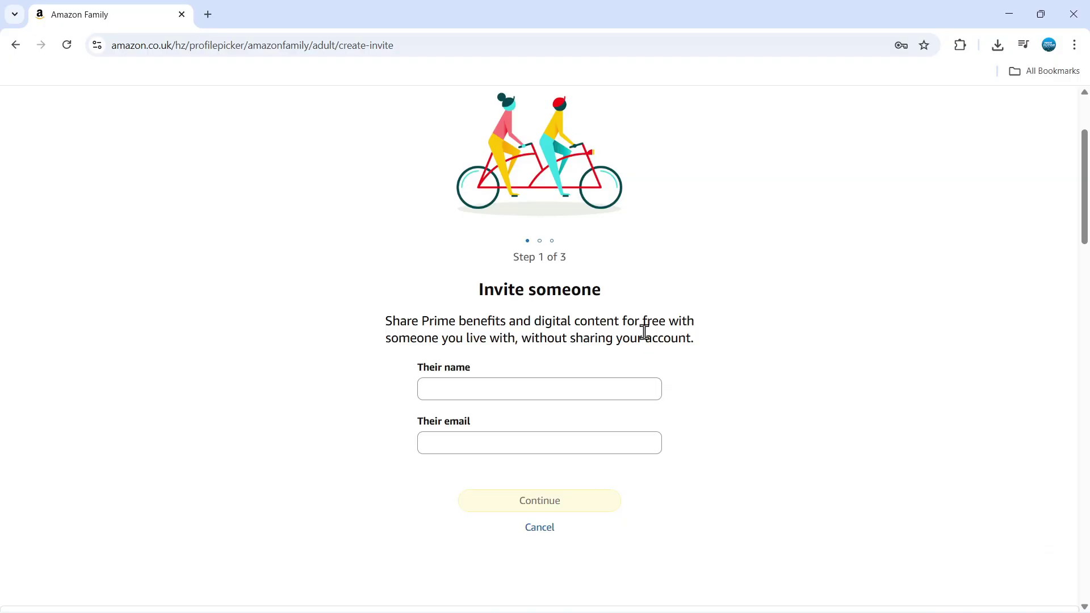
pyautogui.moveTo(481, 289); pyautogui.dragTo(672, 295)
pyautogui.click(455, 322)
pyautogui.moveTo(387, 322); pyautogui.dragTo(713, 348)
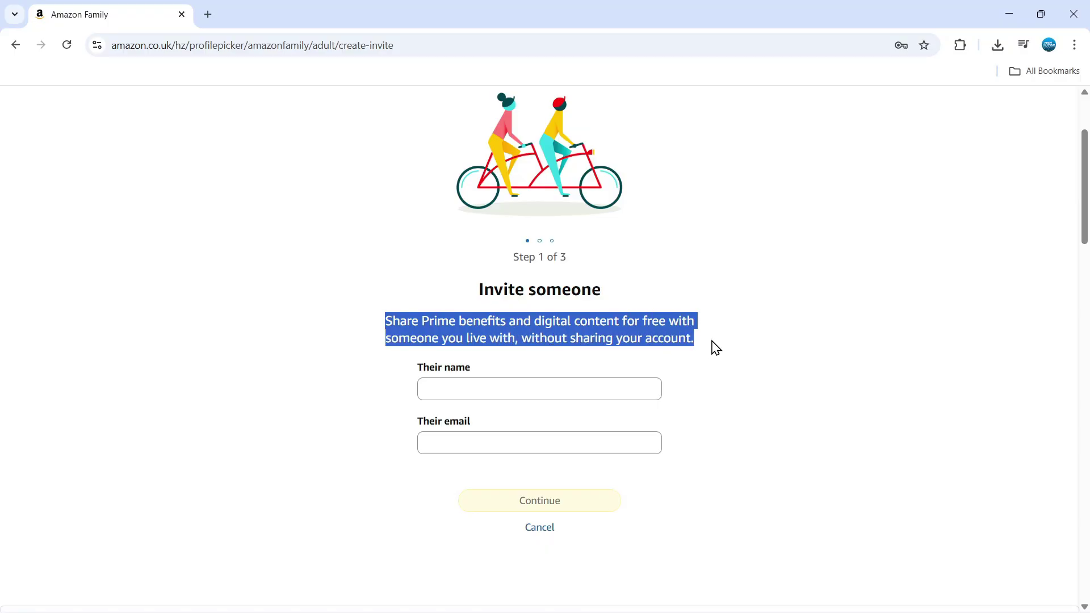
pyautogui.click(684, 341)
pyautogui.click(522, 381)
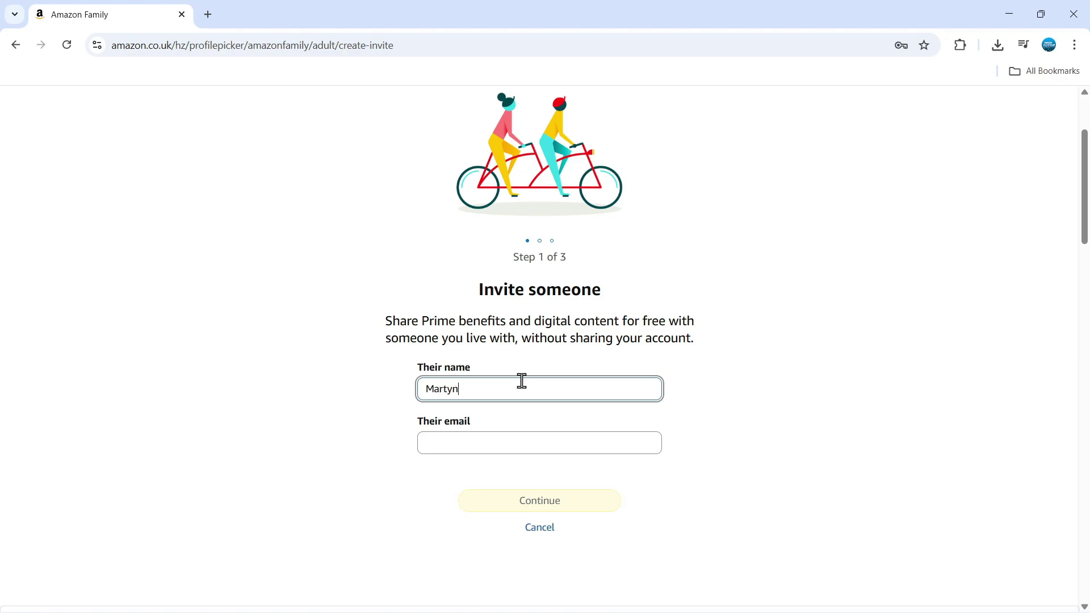
pyautogui.click(492, 439)
pyautogui.hotkey('ctrl', 'v')
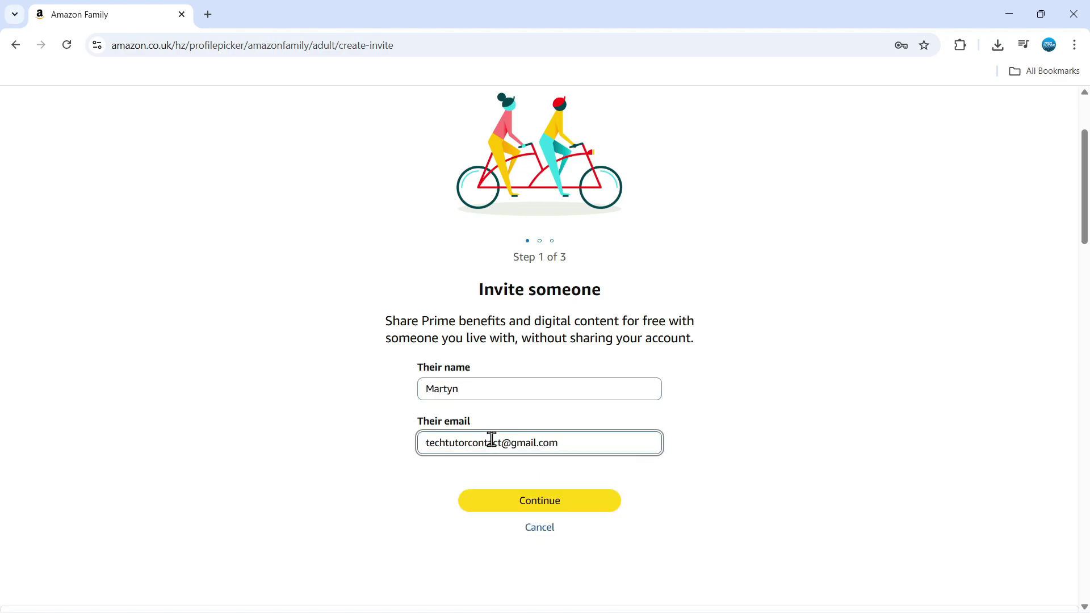
# Continue to the payment step and agree to share payment methods
pyautogui.click(563, 503)
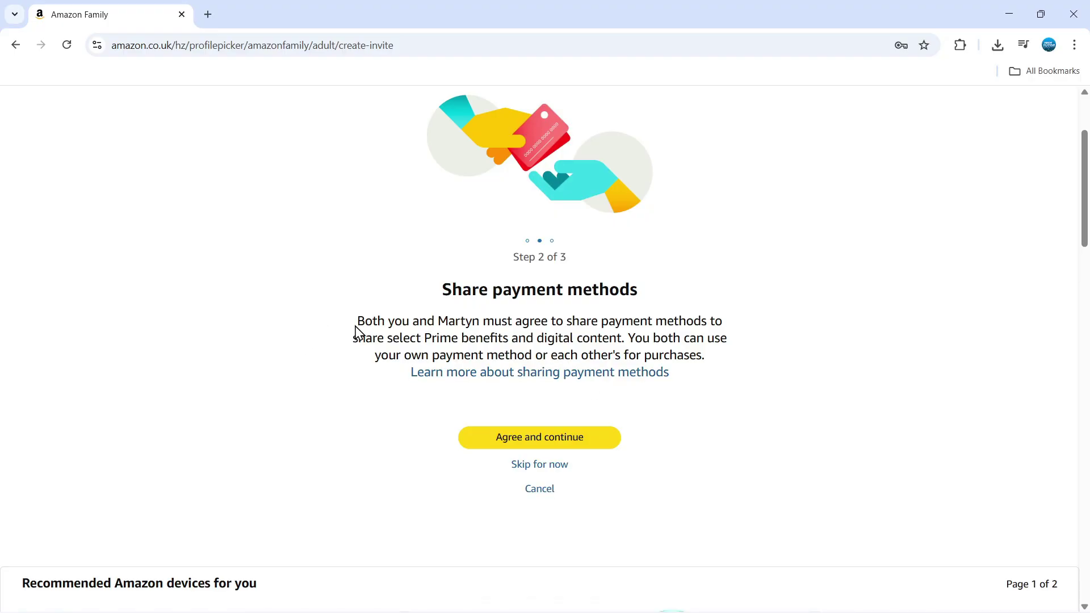
pyautogui.moveTo(356, 327); pyautogui.dragTo(632, 339)
pyautogui.moveTo(634, 339); pyautogui.dragTo(711, 358)
pyautogui.click(711, 356)
pyautogui.click(509, 444)
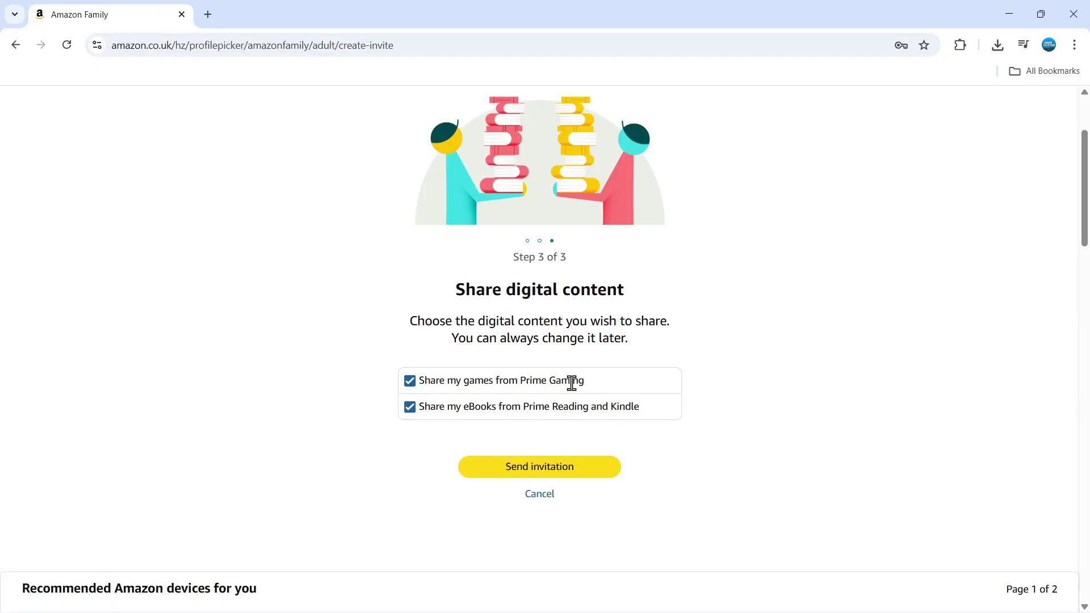
# Untick sharing for Prime Gaming games and Prime Reading/Kindle eBooks
pyautogui.click(410, 381)
pyautogui.click(409, 408)
pyautogui.click(410, 381)
pyautogui.click(409, 407)
pyautogui.click(410, 381)
pyautogui.click(410, 408)
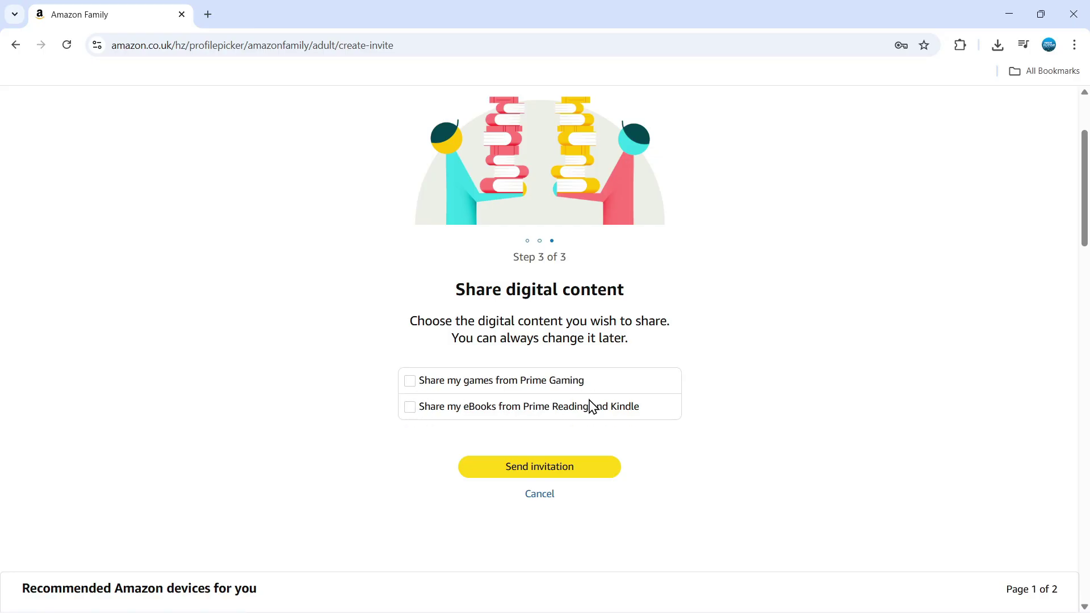
# Send the invitation and check the invited adult is listed as Invited
pyautogui.click(565, 465)
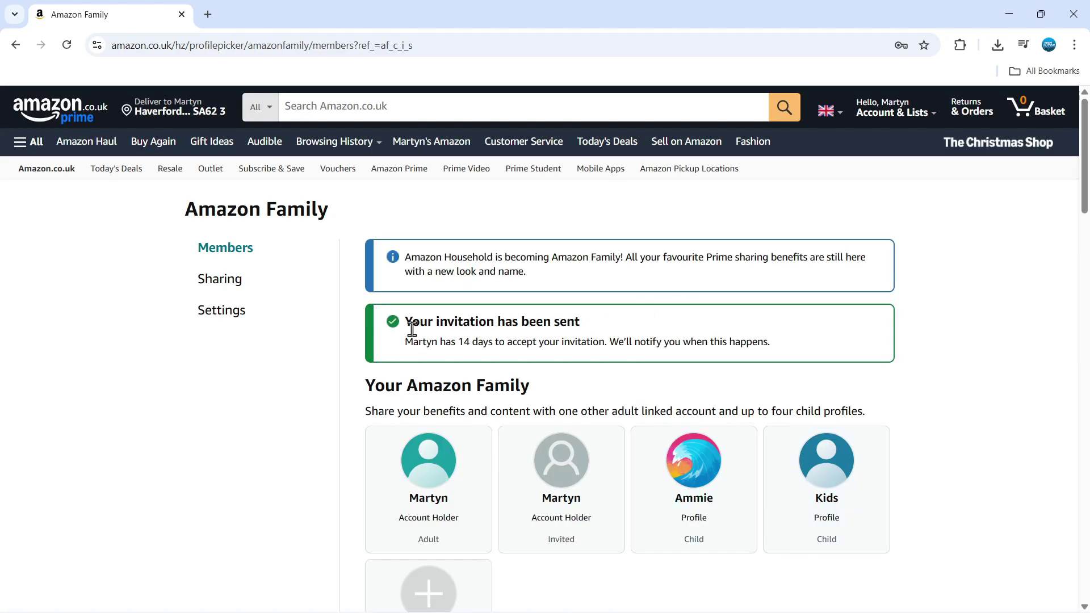
pyautogui.moveTo(407, 324); pyautogui.dragTo(471, 323)
pyautogui.click(574, 324)
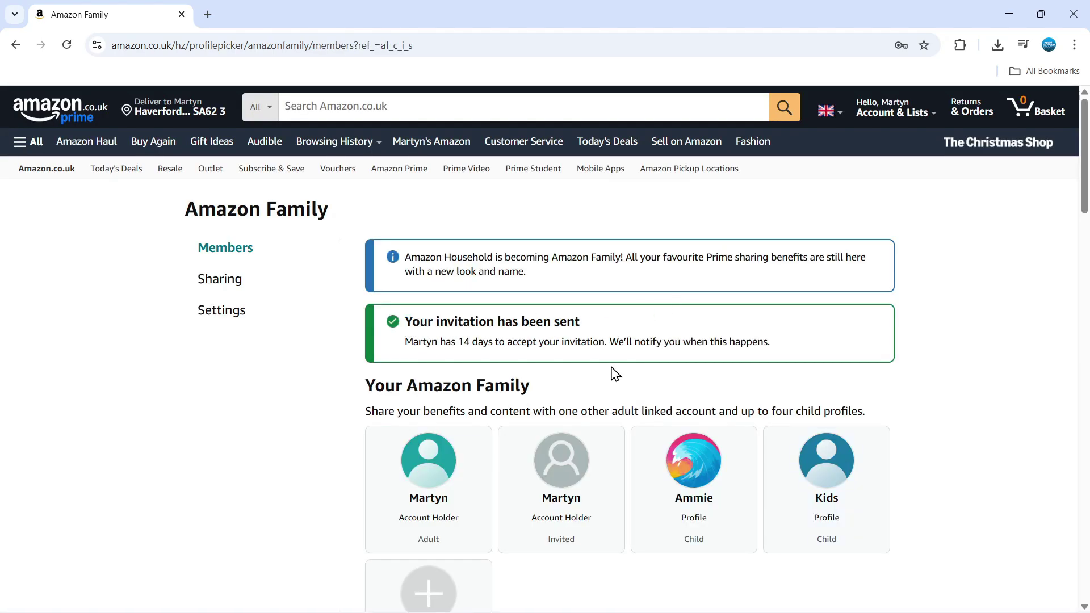